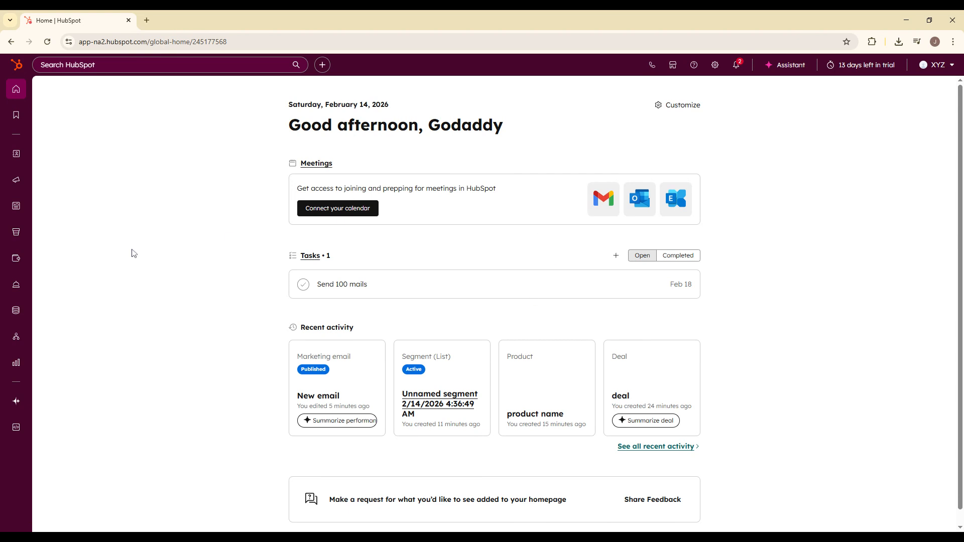
Step: Create a new regular marketing email with a drag-and-drop design started from scratch
mouse_move(16, 179)
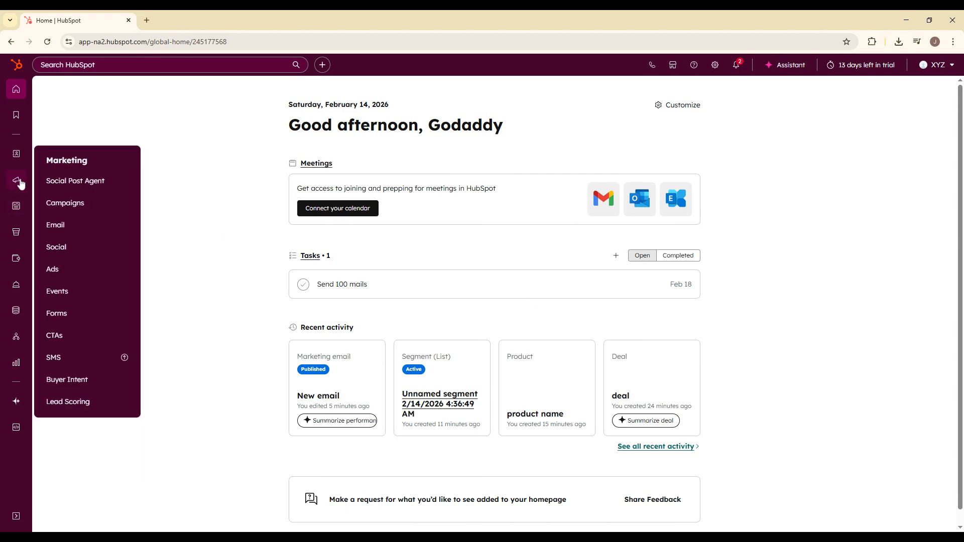
click(56, 228)
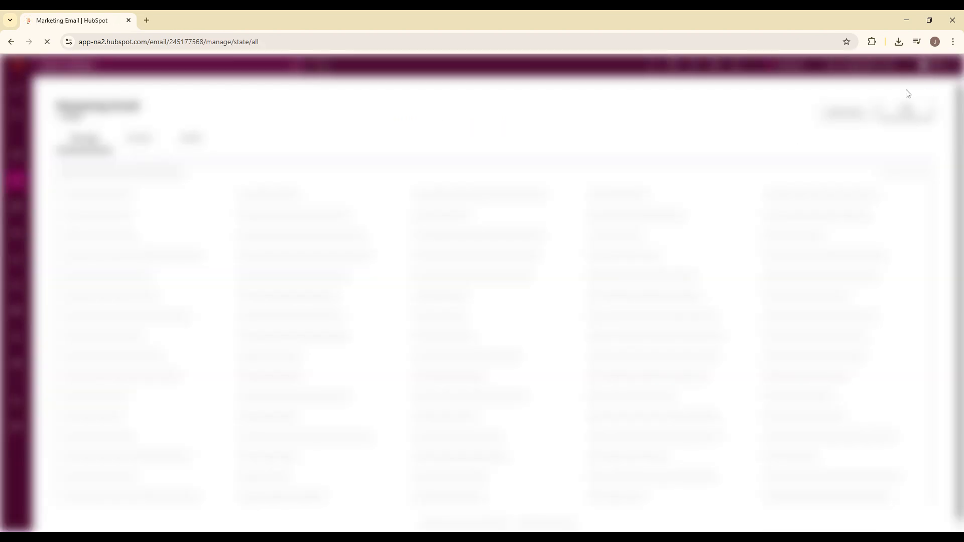
click(912, 111)
click(837, 150)
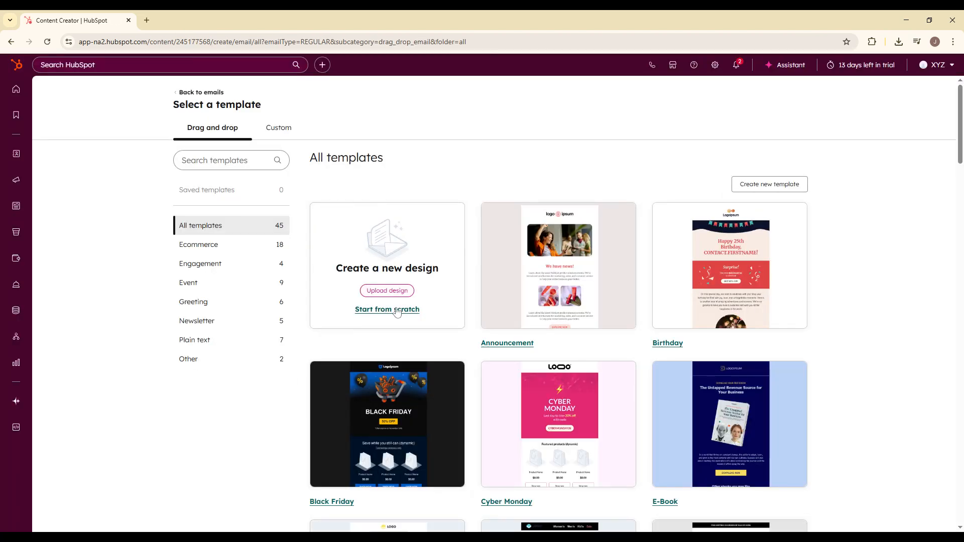
click(397, 310)
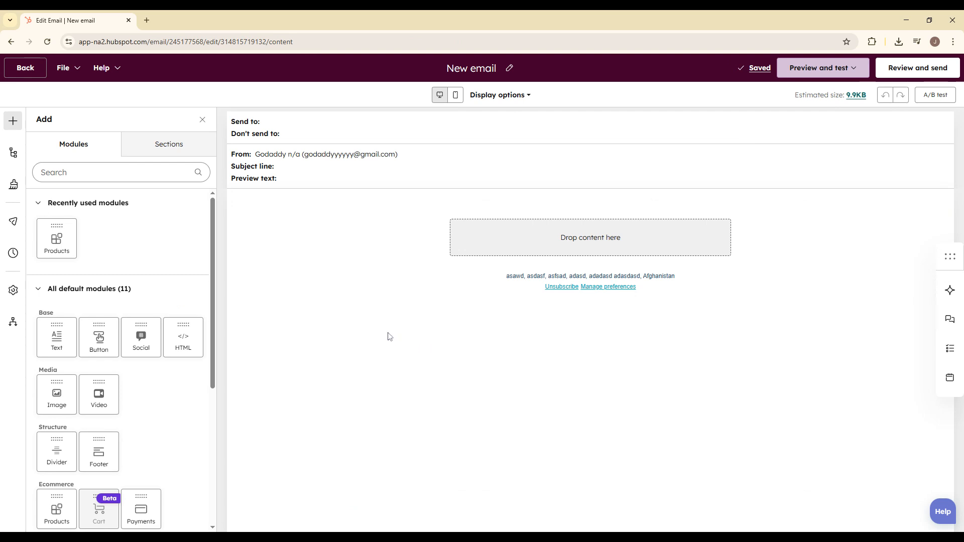
Step: Set the email's subject line to "customize your subject line"
click(366, 172)
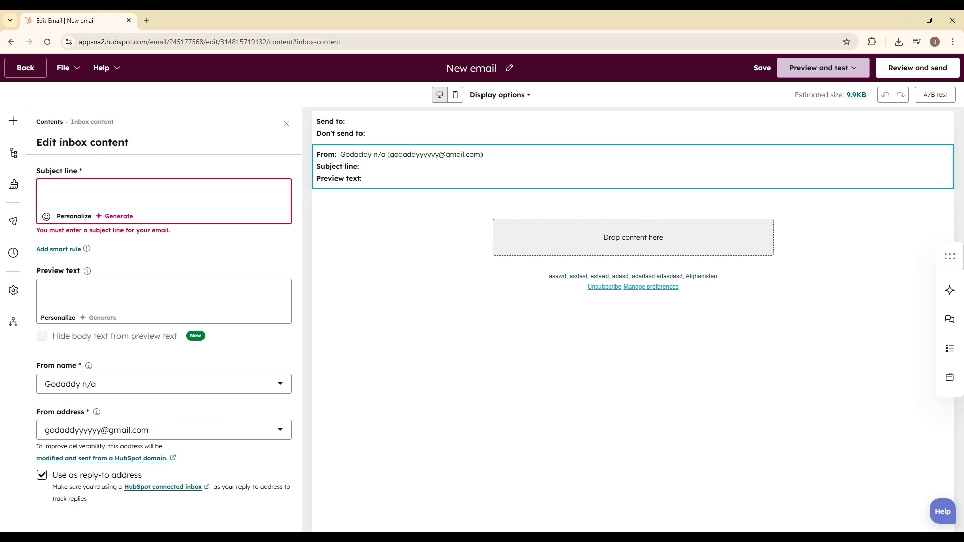
drag(80, 171, 38, 173)
click(81, 172)
text(cu)
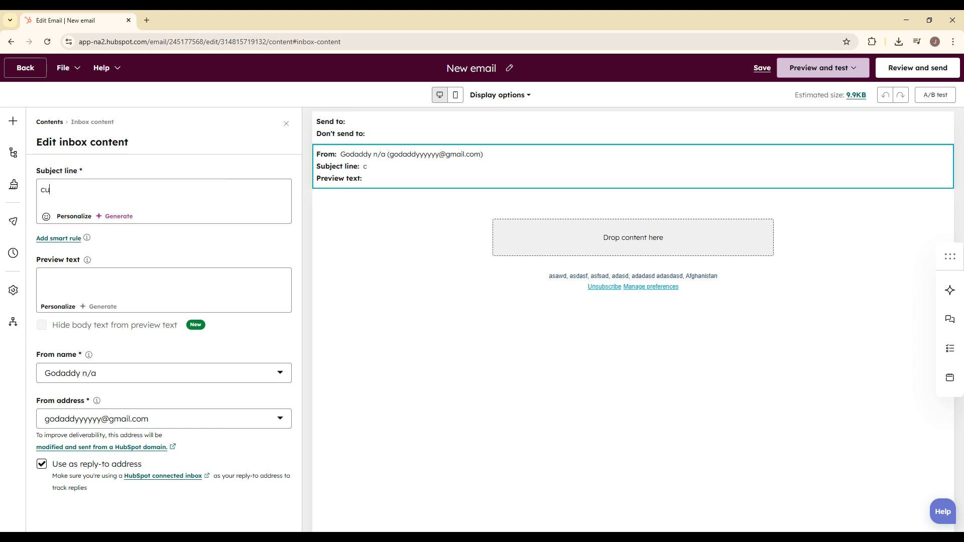
text(stomize your subject l)
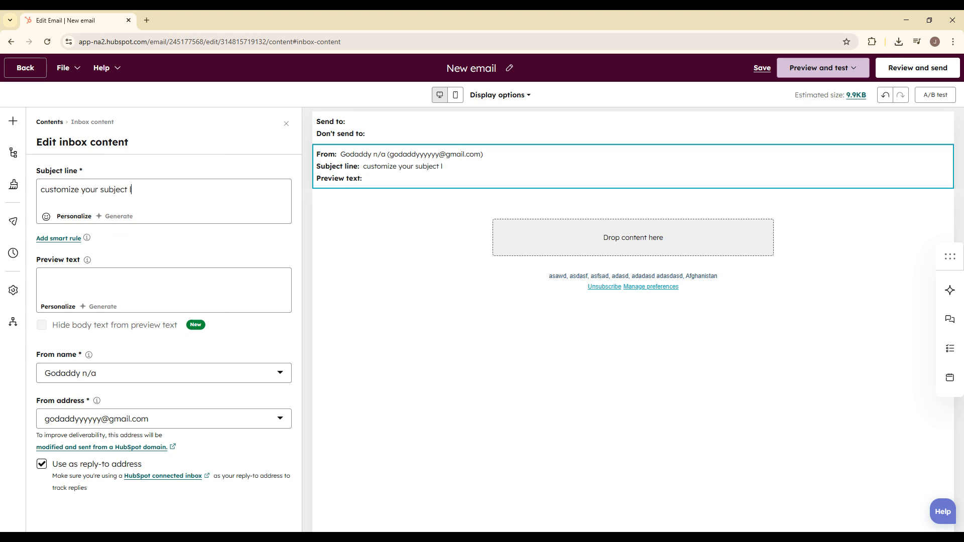
text(ine)
click(563, 241)
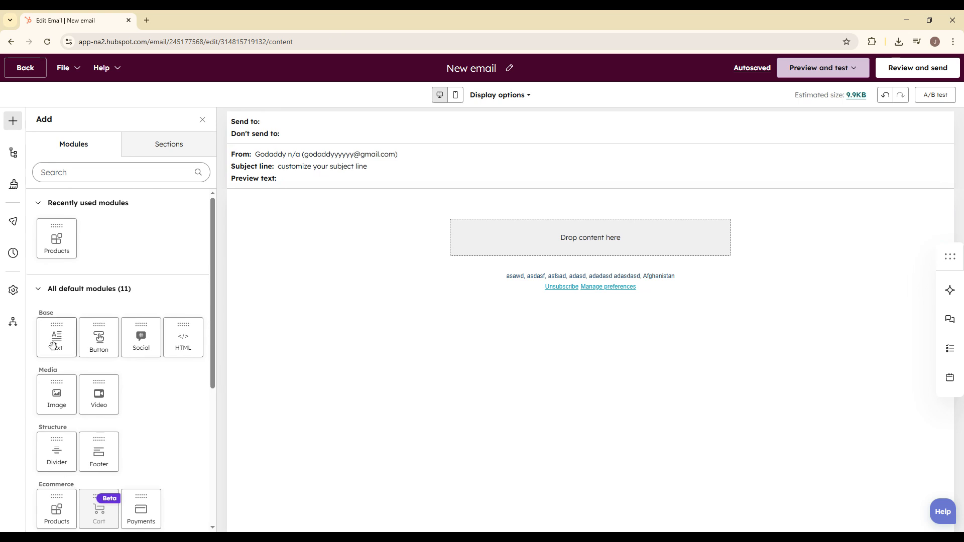
Step: Add a Text module below the footer and replace its placeholder text with "Edit body content"
drag(53, 345, 357, 288)
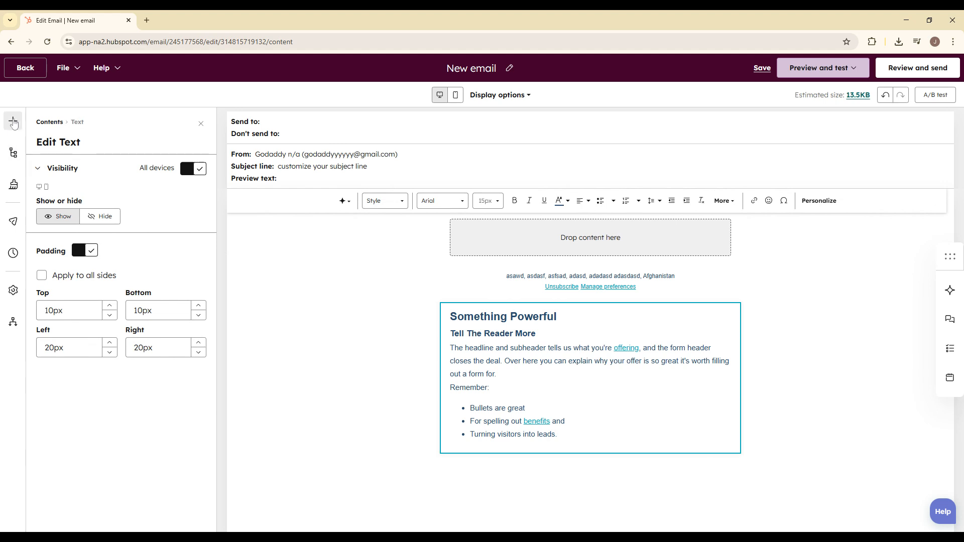
click(310, 167)
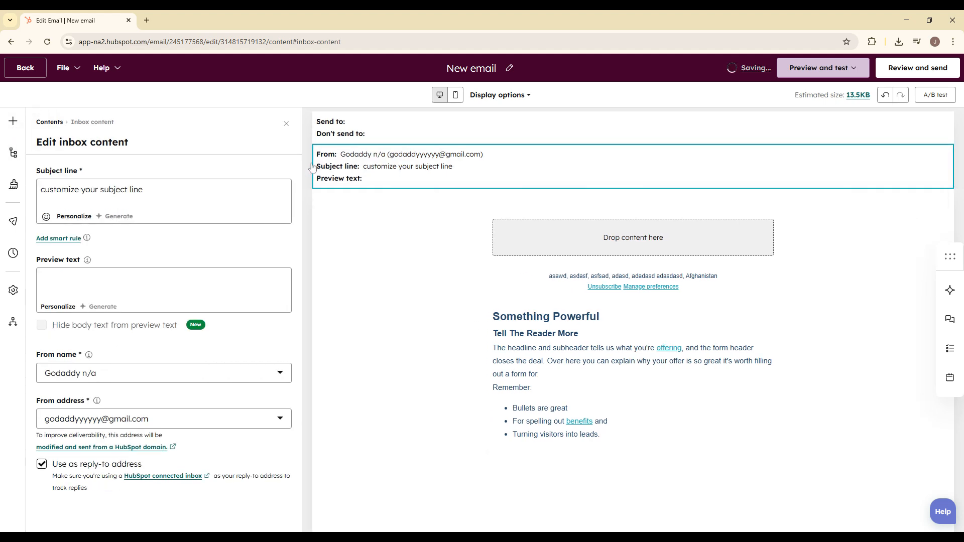
click(478, 321)
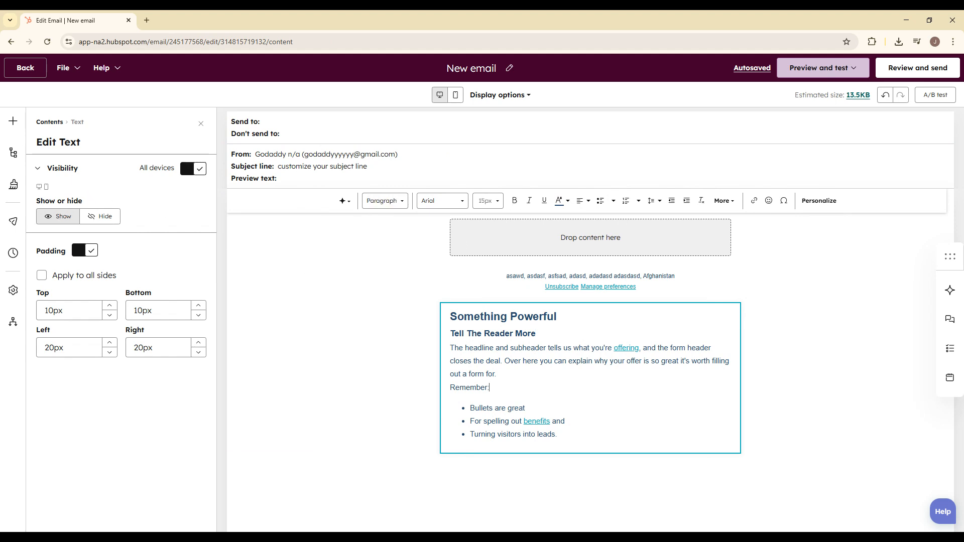
key(ctrl+a)
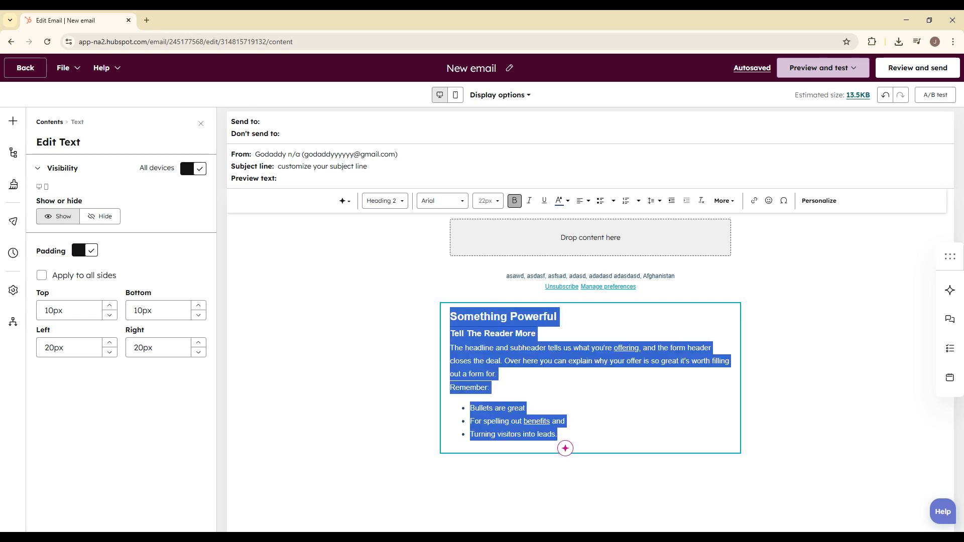
text(Edit body content)
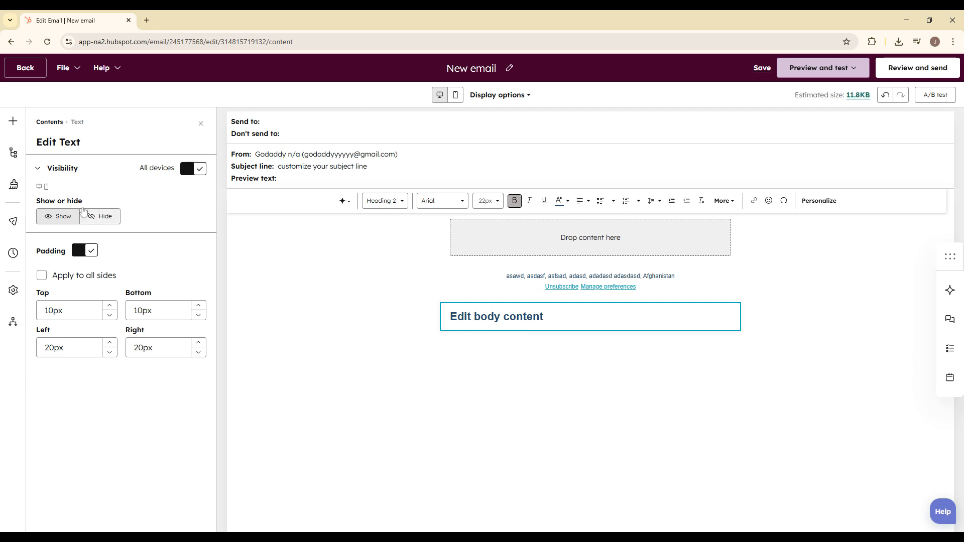
Step: Remove bold from the whole "Edit body content" text and make it italic
click(261, 161)
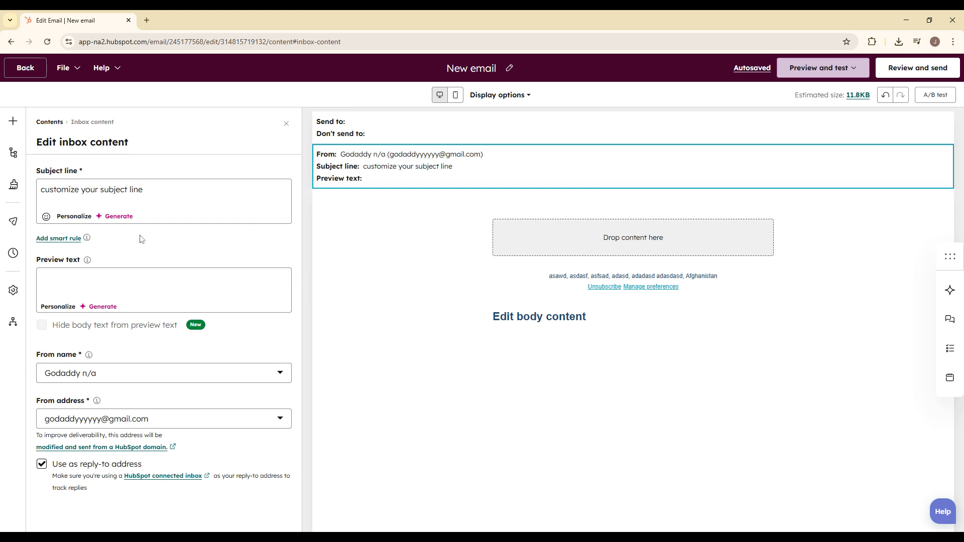
click(540, 318)
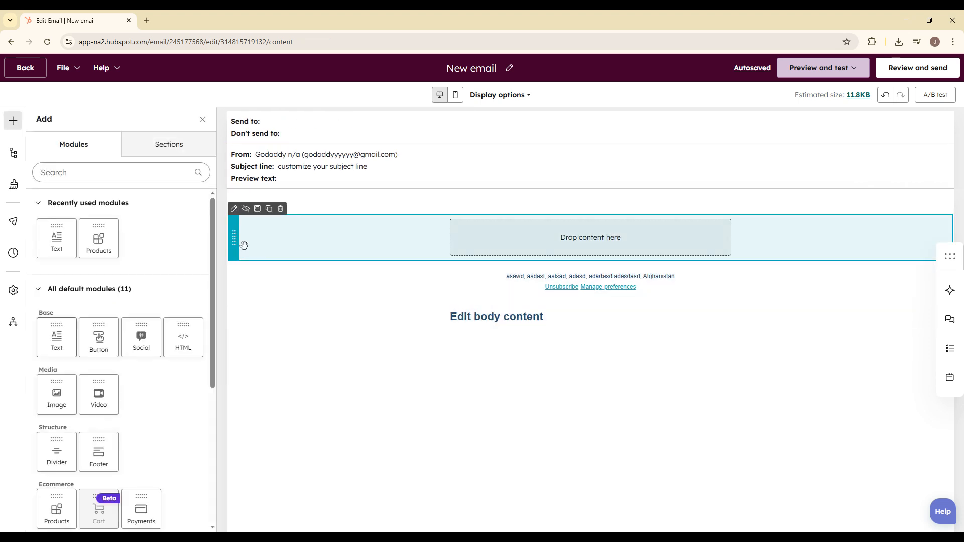
click(487, 316)
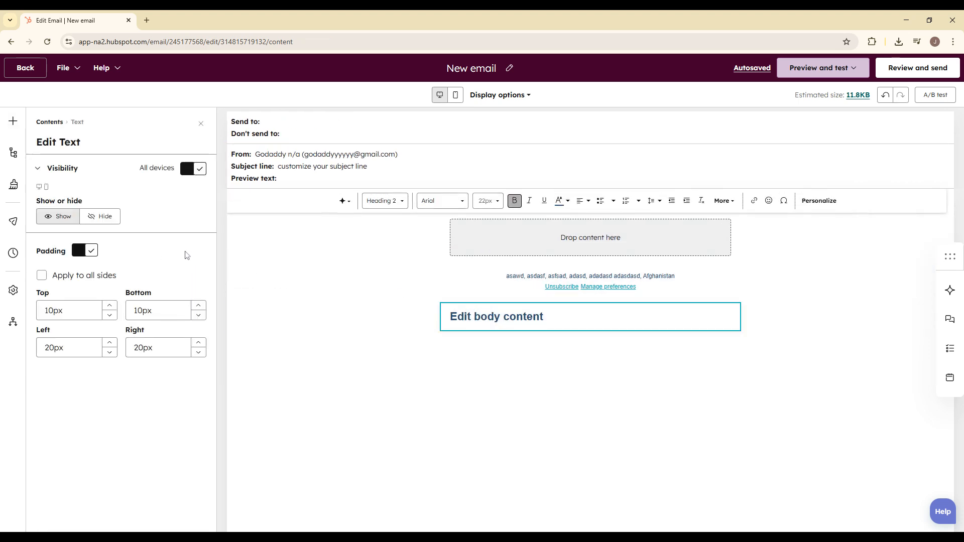
click(529, 200)
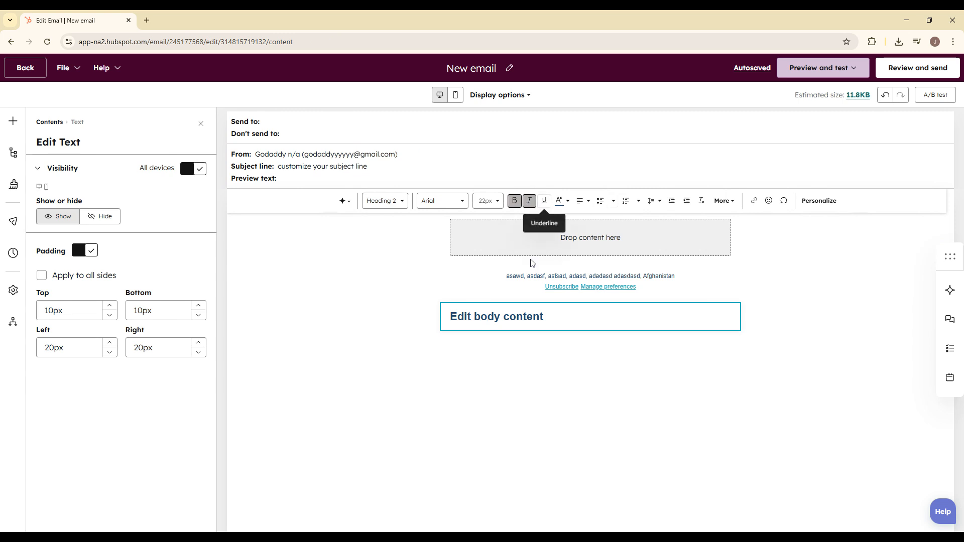
key(ctrl+a)
key(ctrl+b)
click(529, 200)
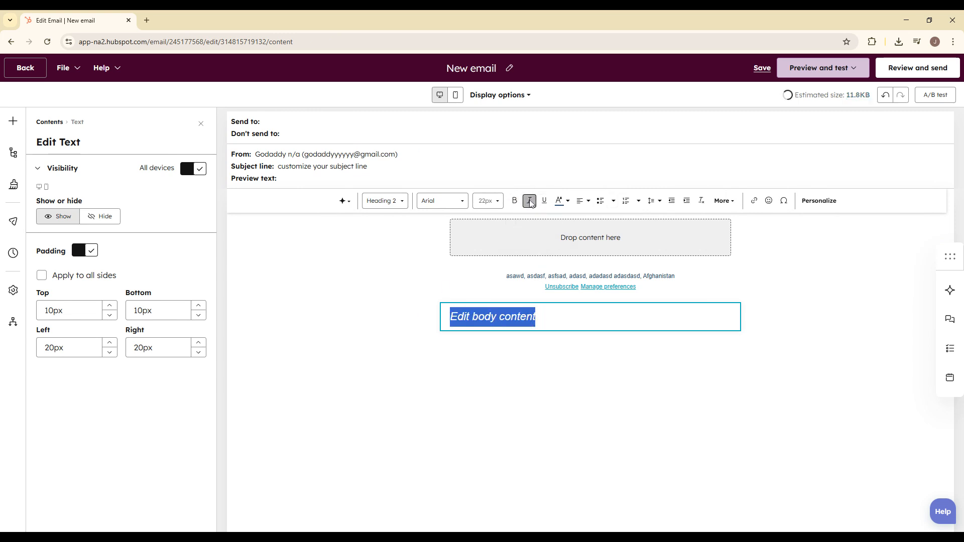
click(338, 289)
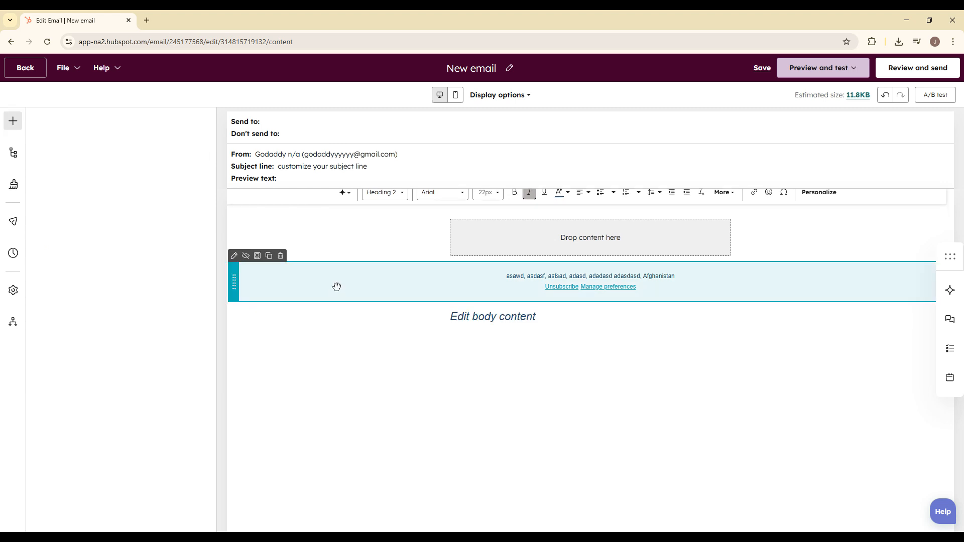
Step: Move the "Edit body content" text block to the top of the email body, above the empty content areas
click(555, 279)
drag(554, 279, 559, 316)
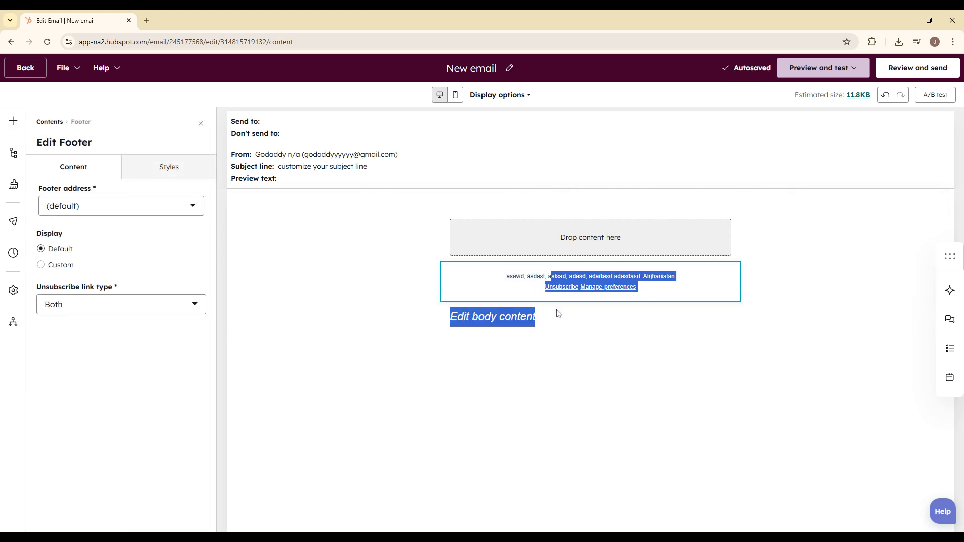
click(557, 286)
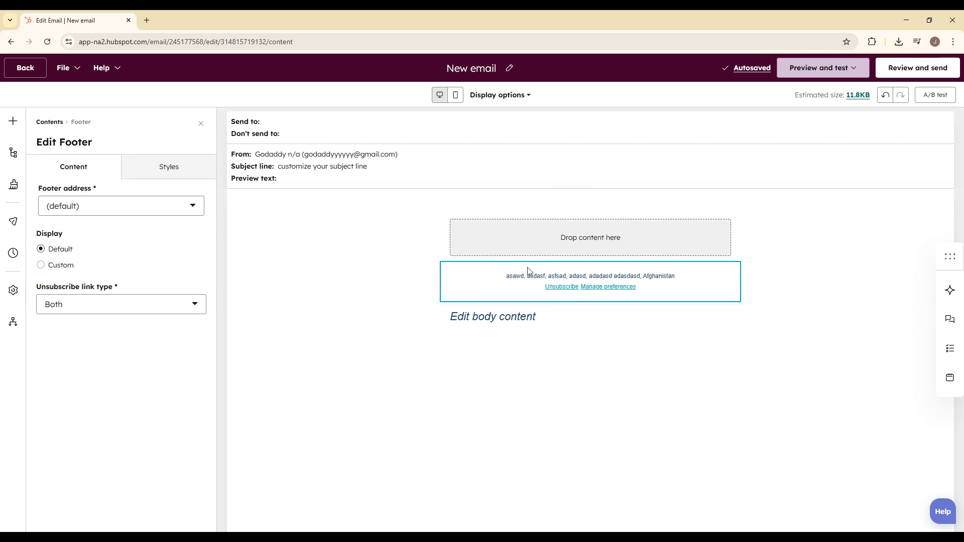
click(492, 319)
drag(456, 318, 580, 342)
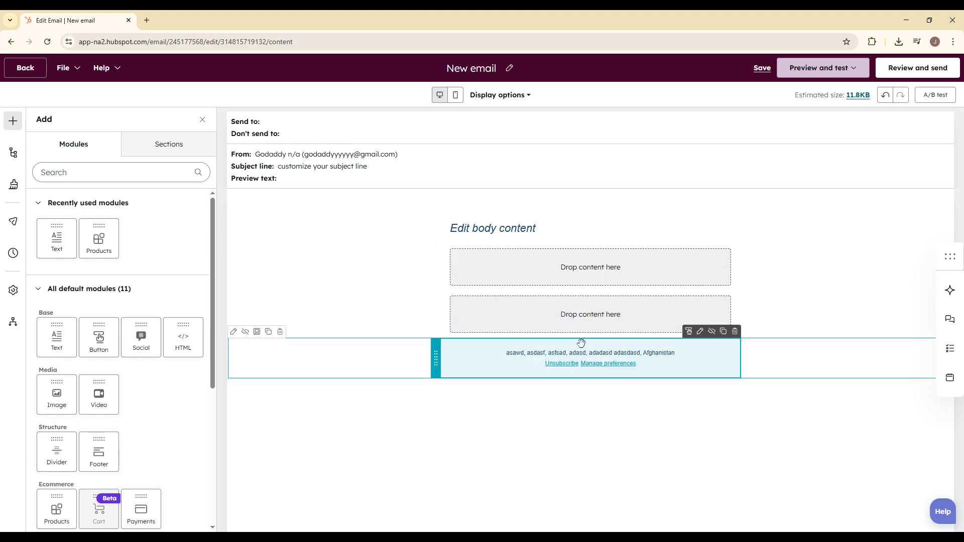
Step: Examine the footer's address settings and the email's preview and test options
click(525, 359)
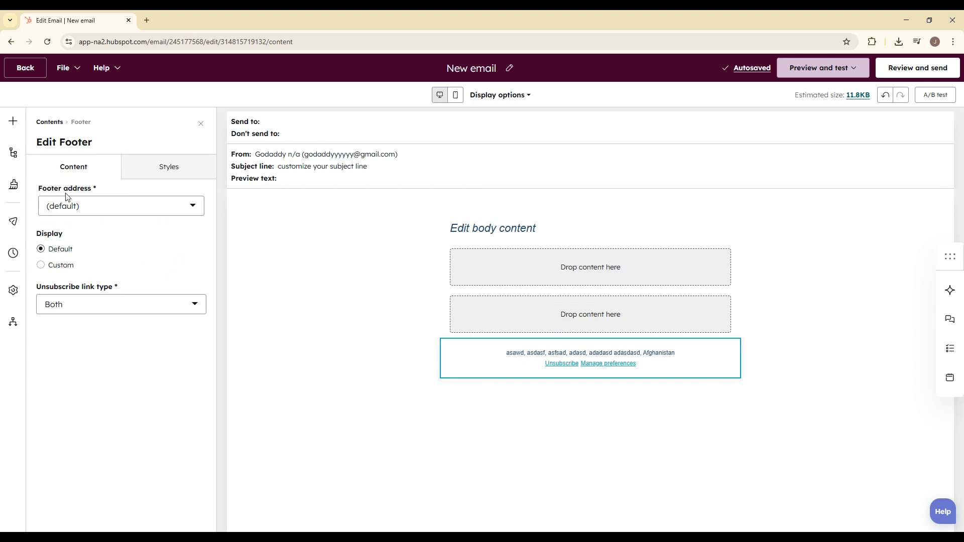
drag(92, 189, 30, 188)
click(140, 343)
click(821, 73)
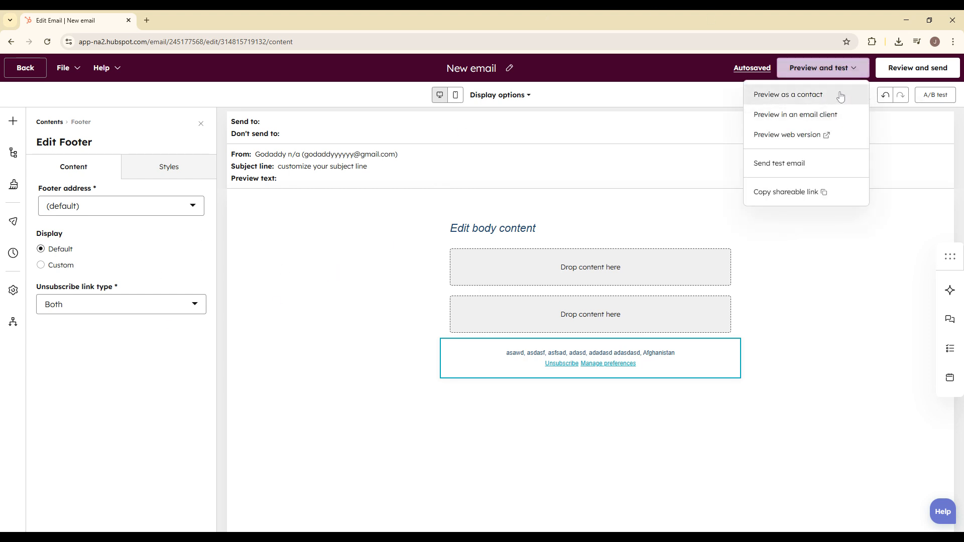
Step: Fill the required recipients by choosing the individual sample contact as the one to send to
mouse_move(905, 76)
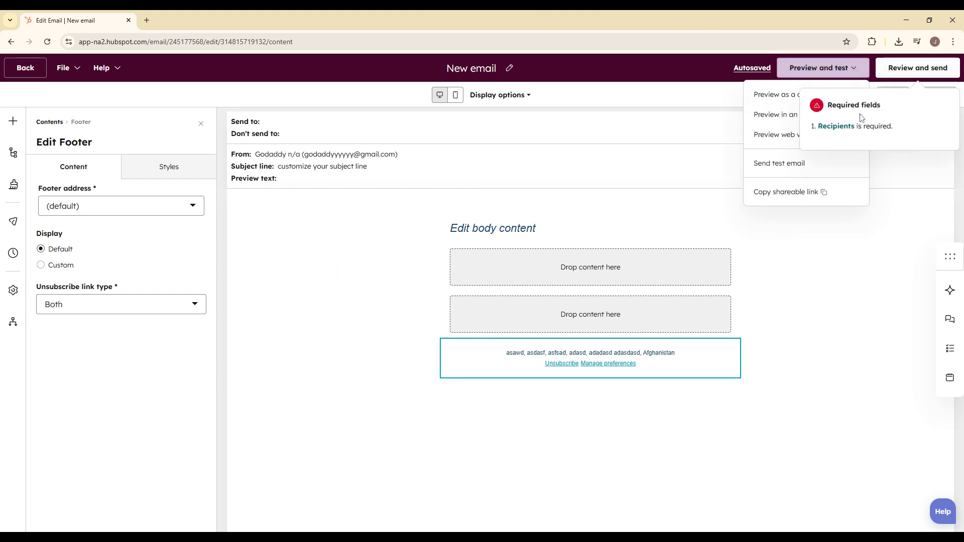
click(836, 126)
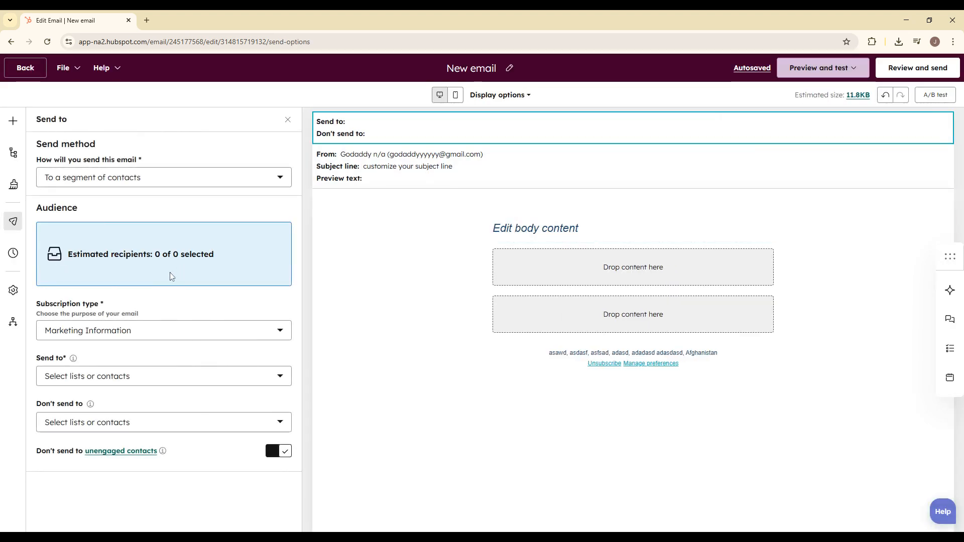
click(143, 376)
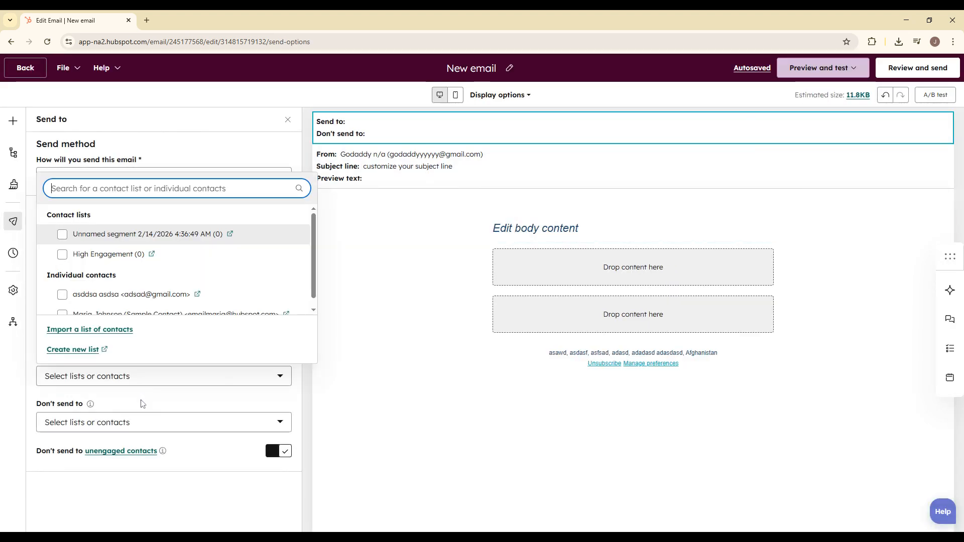
scroll(110, 301, down, 1)
click(111, 305)
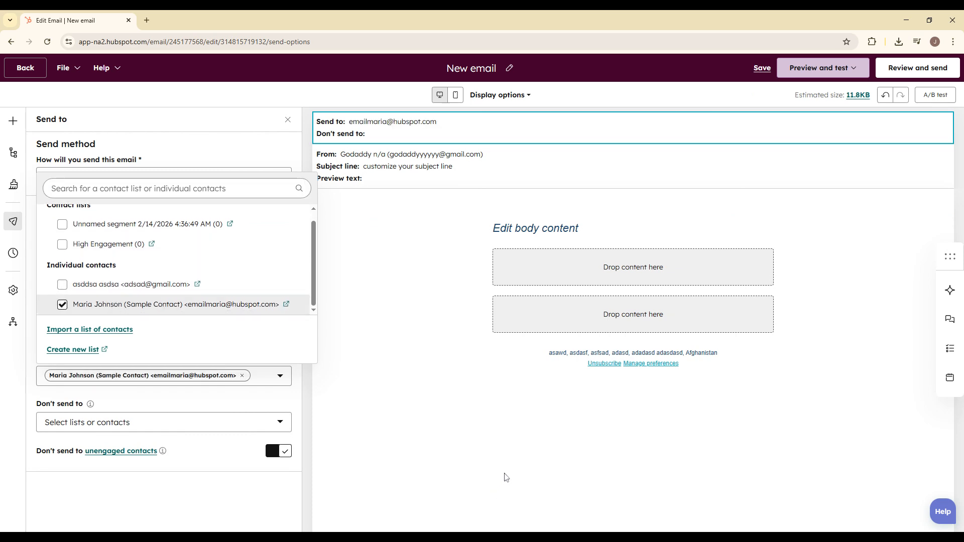
Step: Review the email and send it immediately to the selected contact
click(917, 68)
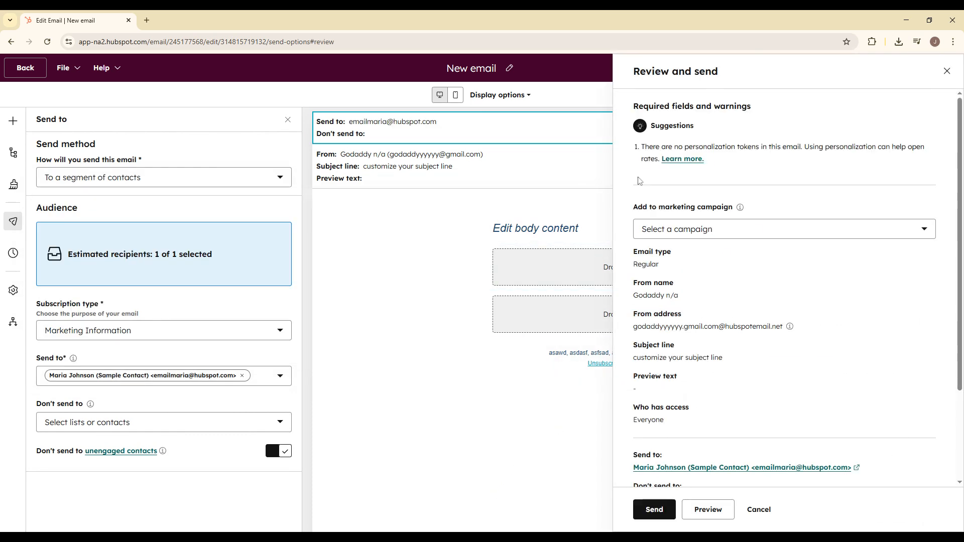
click(655, 510)
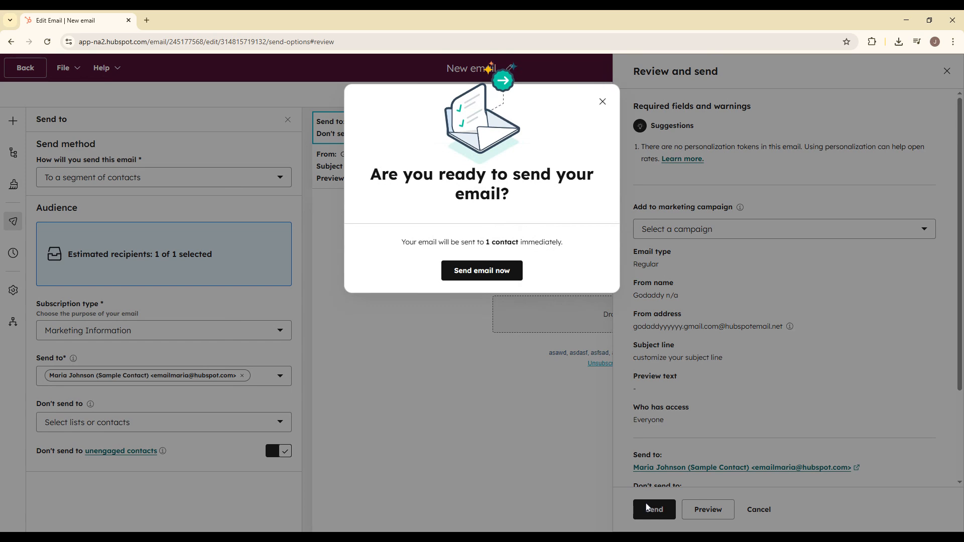
click(502, 271)
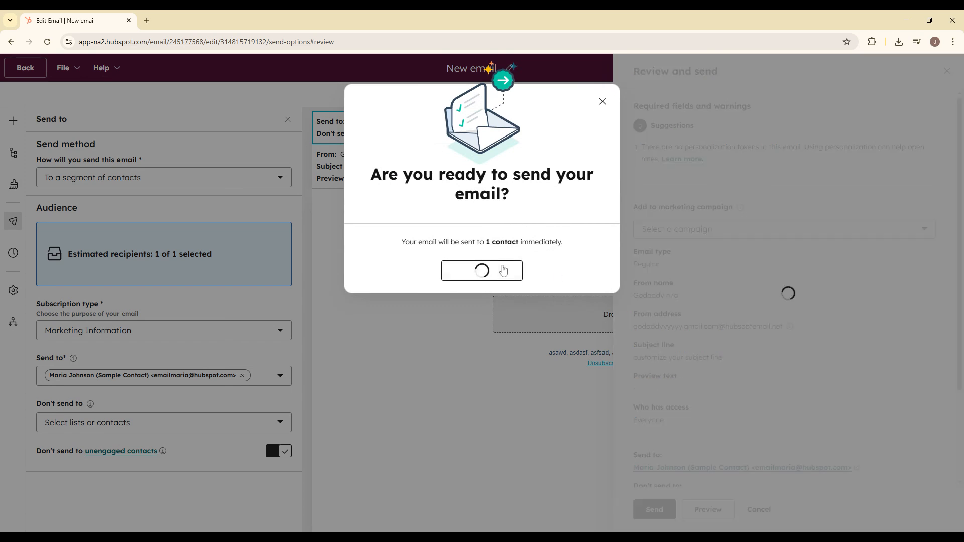